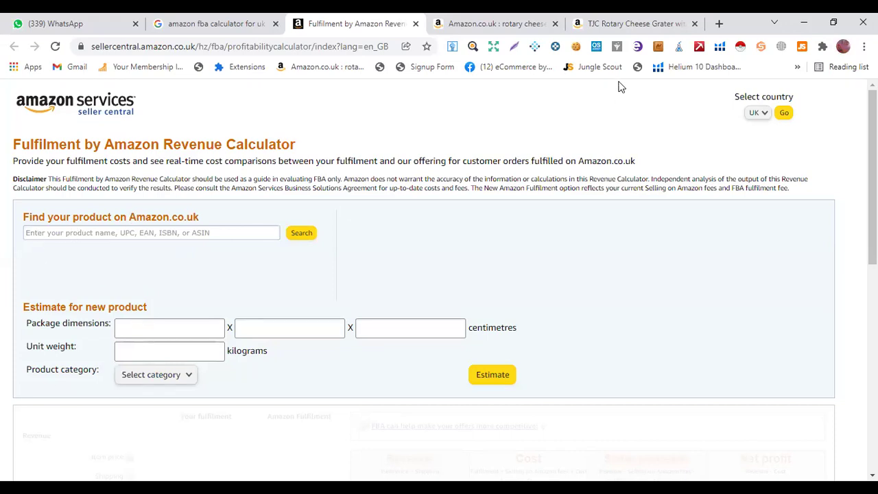
# - Copy the ASIN B086433PLT from the product information of the TJC Rotary Cheese Grater listing
pyautogui.click(621, 23)
pyautogui.scroll(1, 398, 245)
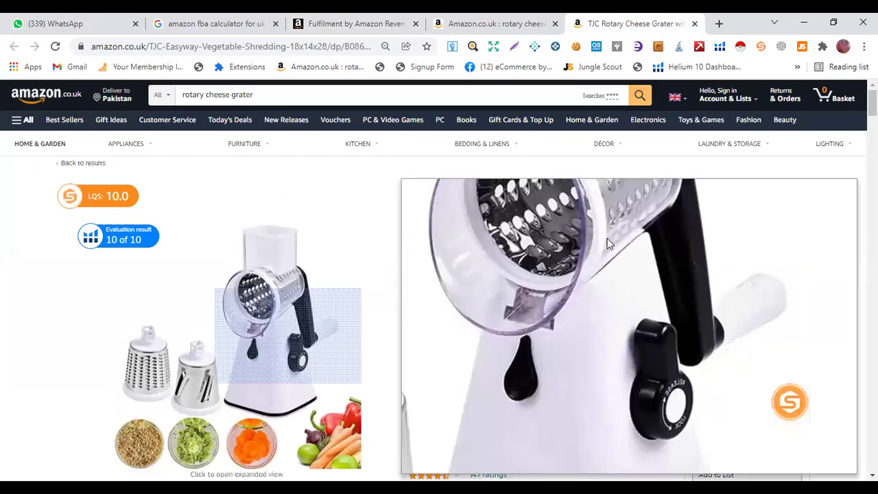
pyautogui.scroll(-5, 560, 306)
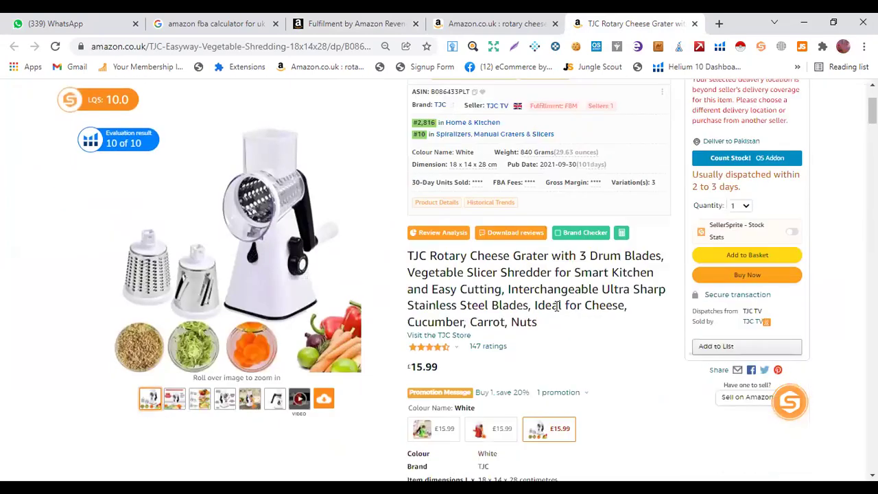
pyautogui.scroll(5, 557, 312)
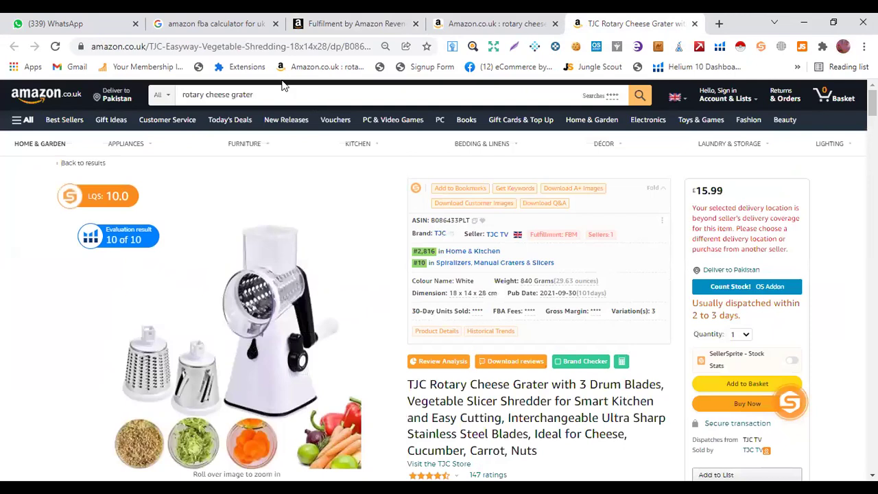
pyautogui.moveTo(349, 46)
pyautogui.mouseDown()
pyautogui.moveTo(380, 45)
pyautogui.moveTo(350, 48)
pyautogui.mouseUp()
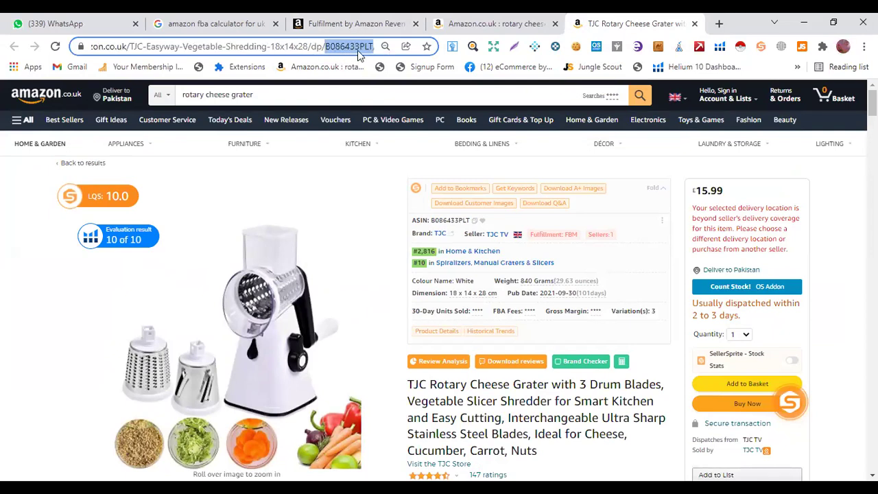
pyautogui.scroll(-1, 489, 336)
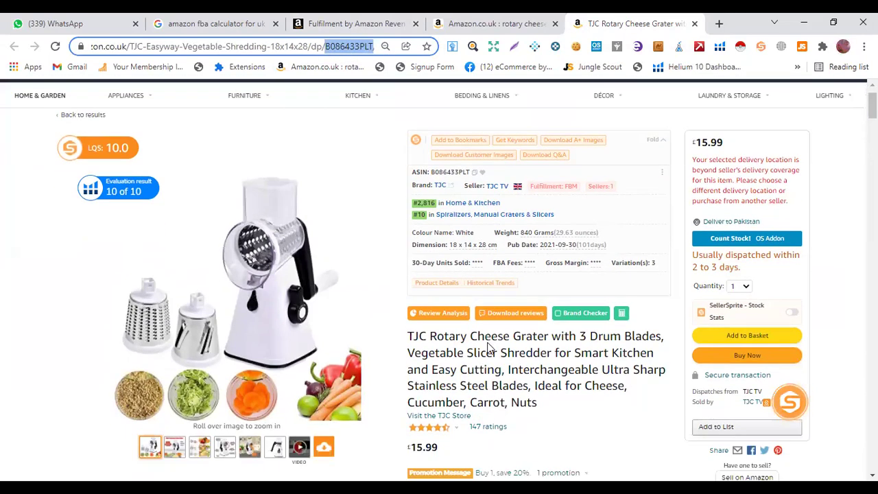
pyautogui.scroll(-15, 489, 338)
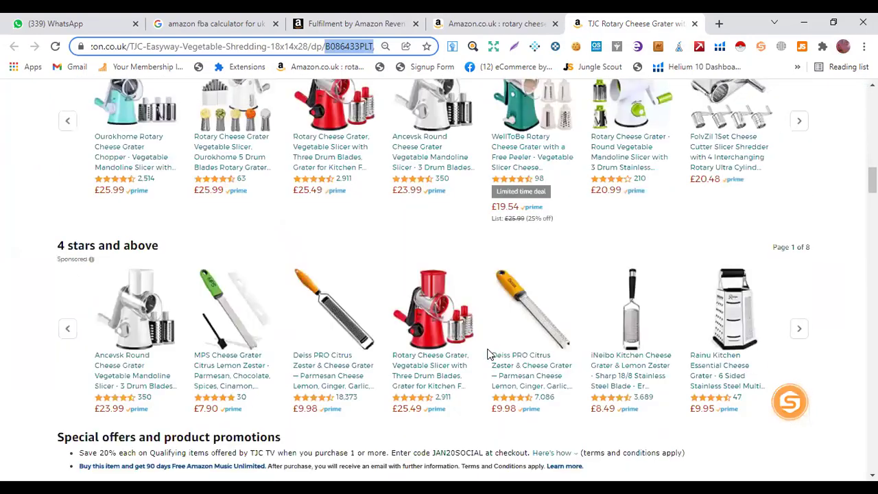
pyautogui.scroll(-10, 490, 353)
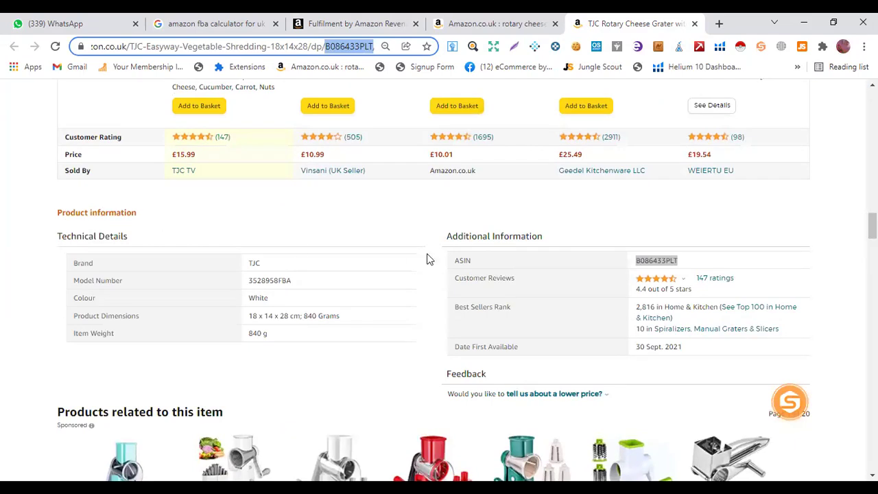
pyautogui.rightClick(647, 261)
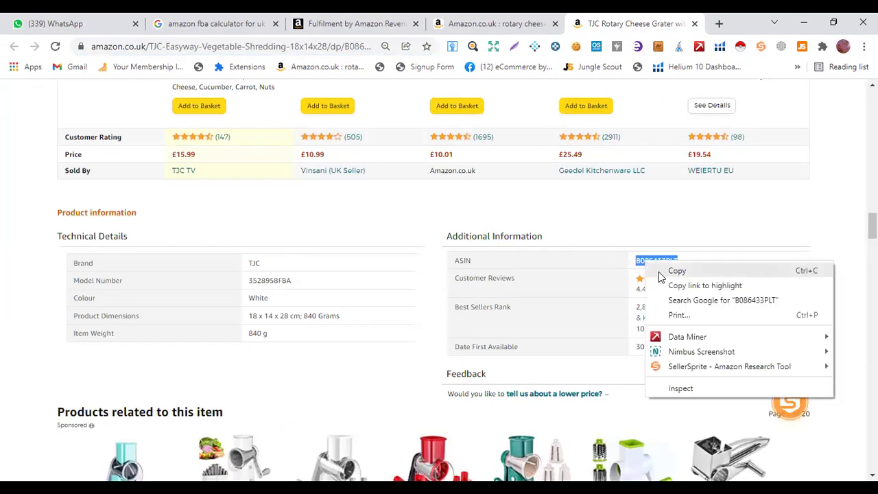
pyautogui.click(659, 271)
# - Look up the product with ASIN B086433PLT in the UK Fulfilment by Amazon Revenue Calculator
pyautogui.click(183, 23)
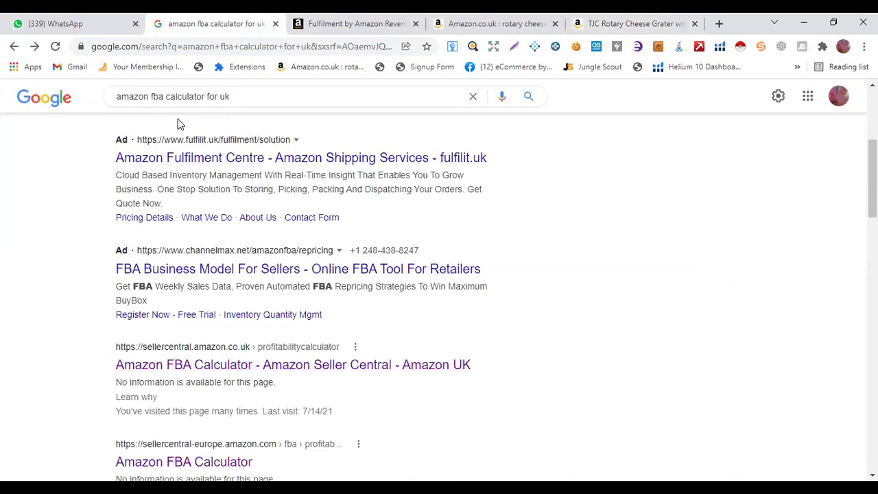
pyautogui.click(337, 25)
pyautogui.click(98, 234)
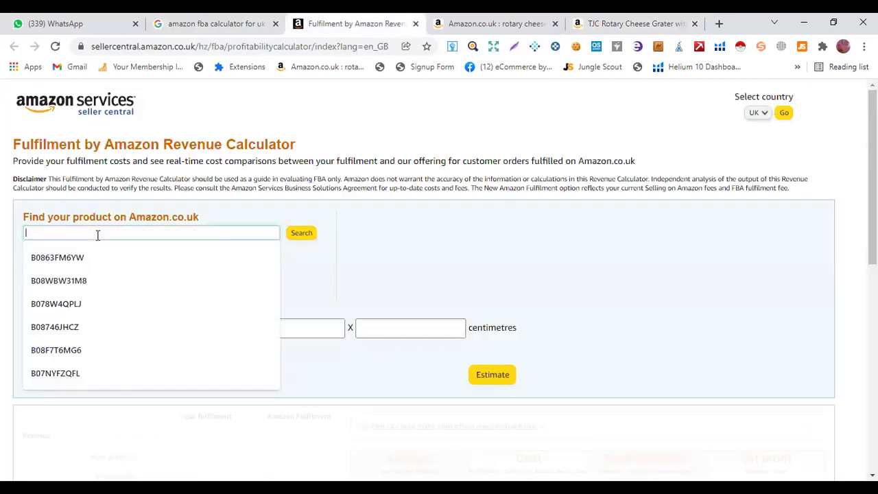
pyautogui.rightClick(97, 236)
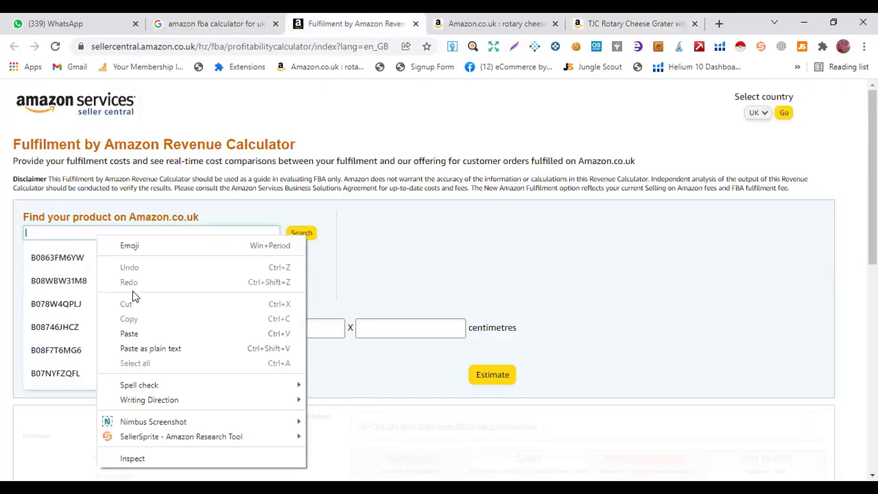
pyautogui.click(137, 333)
pyautogui.click(303, 236)
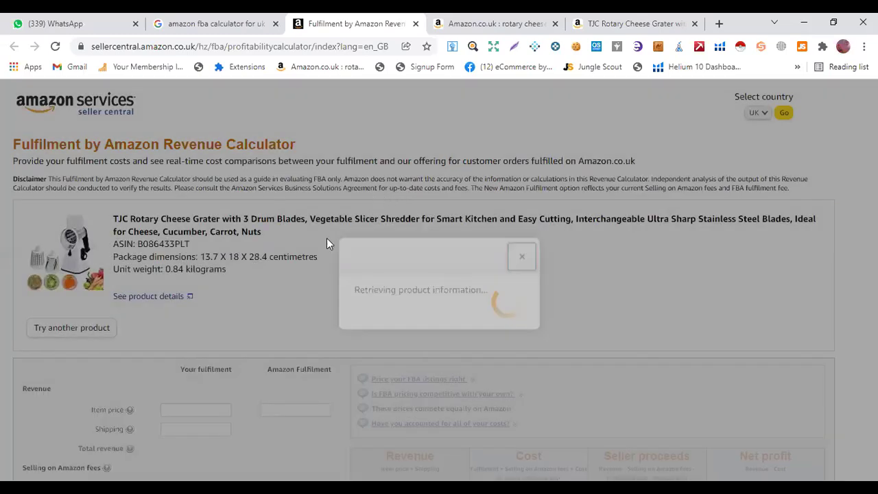
# - Review the calculator's revenue, fulfilment, storage and cost fields and copy the price 15.99 from the cheese grater's product page
pyautogui.scroll(-8, 327, 245)
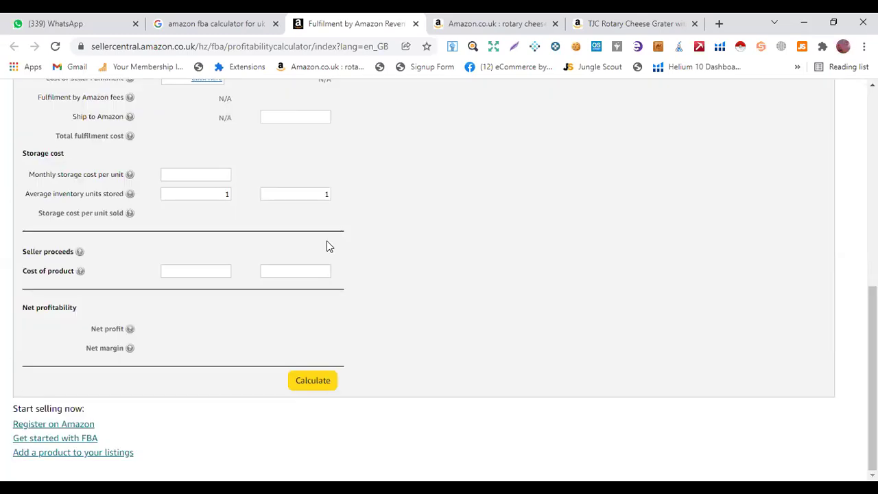
pyautogui.scroll(3, 327, 246)
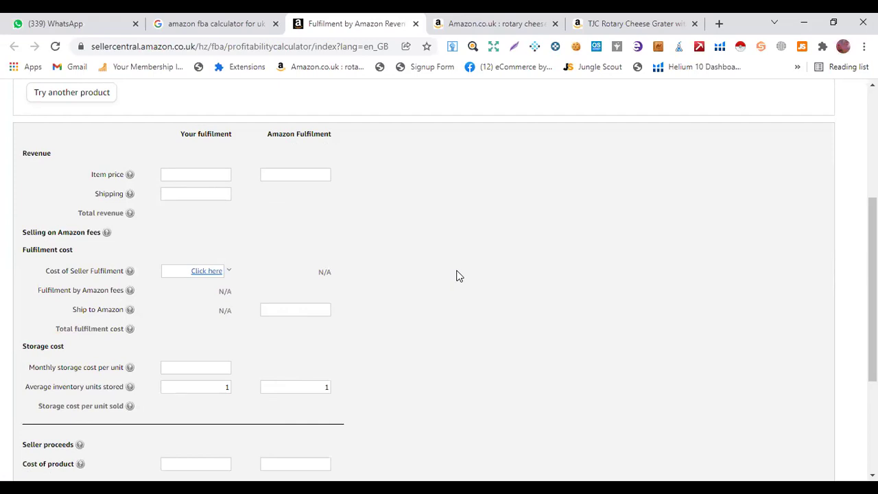
pyautogui.scroll(-1, 459, 275)
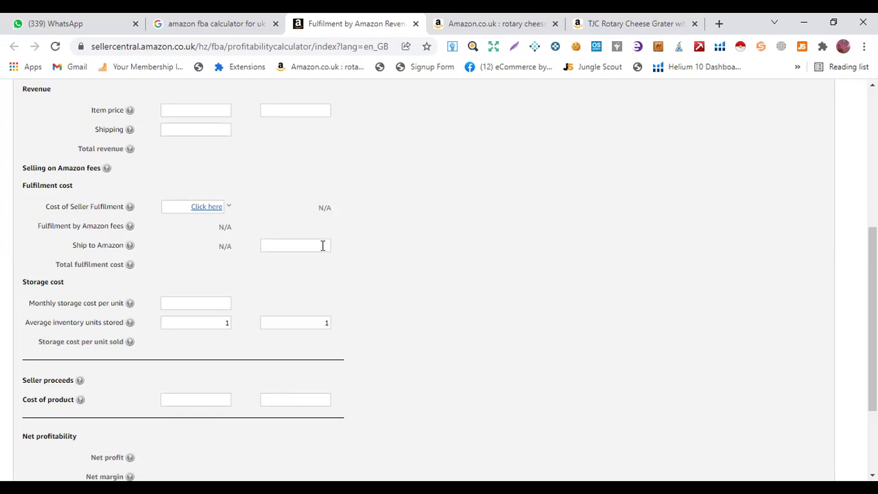
pyautogui.scroll(2, 465, 251)
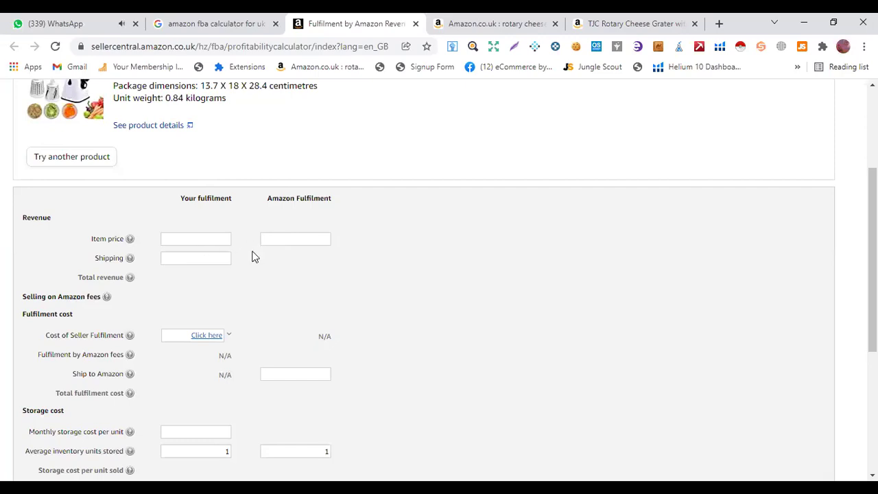
pyautogui.moveTo(97, 244)
pyautogui.click(638, 21)
pyautogui.scroll(4, 519, 243)
pyautogui.scroll(15, 519, 243)
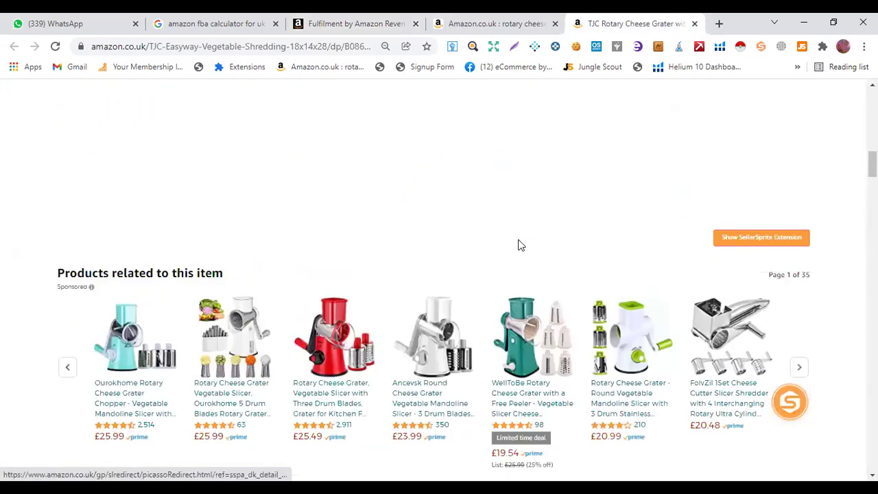
pyautogui.scroll(-3, 509, 253)
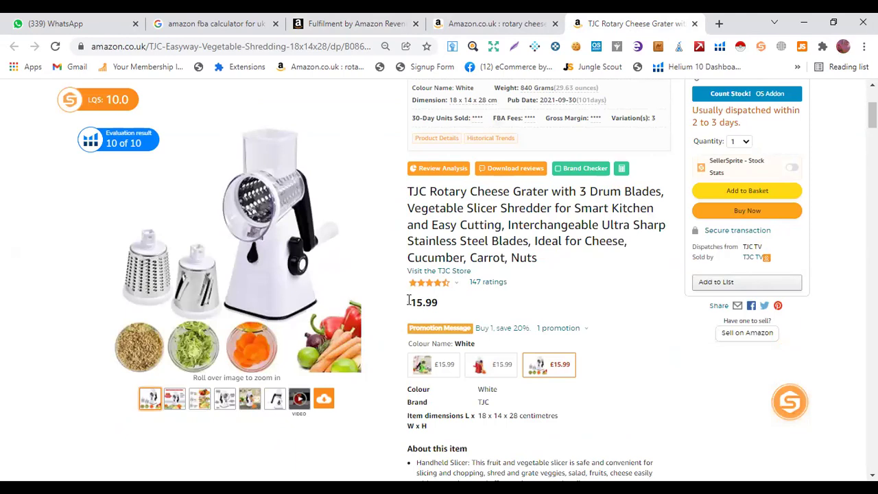
pyautogui.moveTo(408, 300); pyautogui.dragTo(441, 302)
pyautogui.rightClick(429, 300)
pyautogui.click(456, 310)
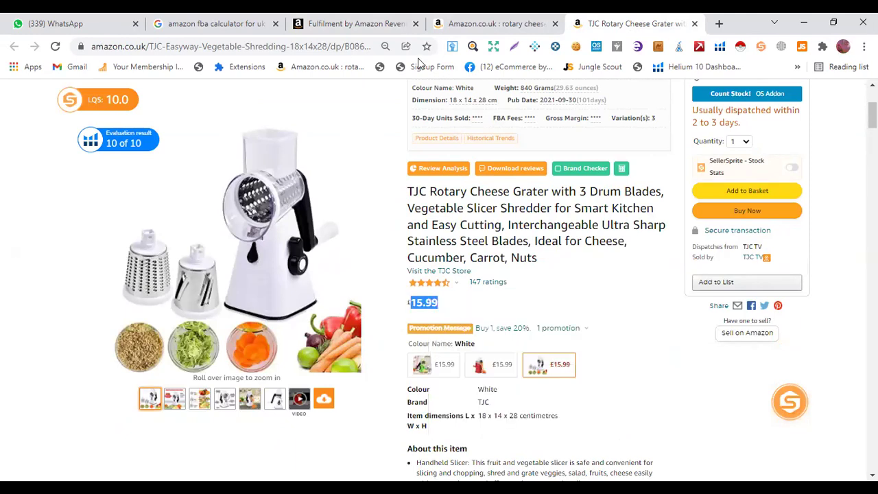
# - Set the Amazon Fulfilment item price to 15.99 in the revenue calculator
pyautogui.click(374, 25)
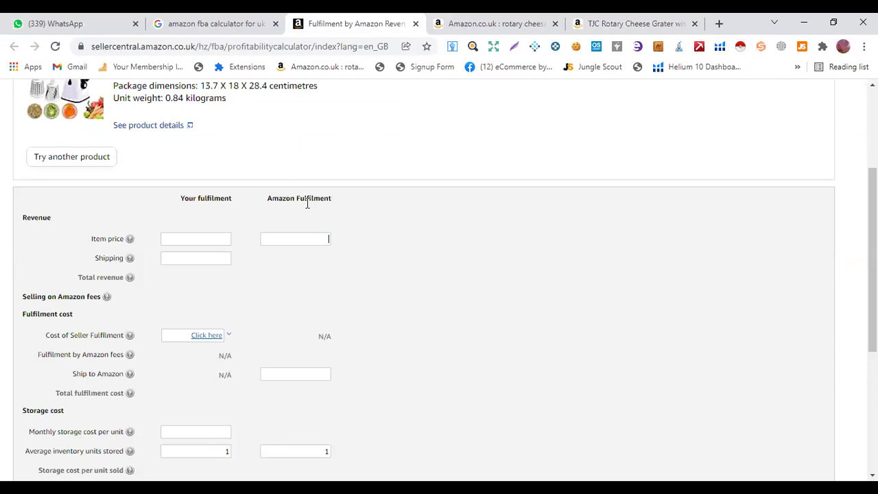
pyautogui.click(314, 239)
pyautogui.rightClick(318, 242)
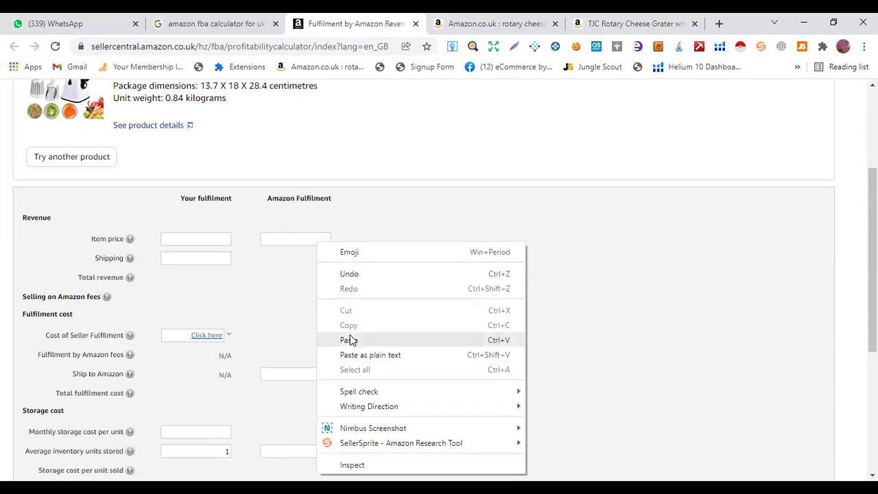
pyautogui.click(350, 337)
# - Set the Amazon Fulfilment ship-to-Amazon cost to 2 and its cost of product to 2
pyautogui.scroll(-2, 326, 322)
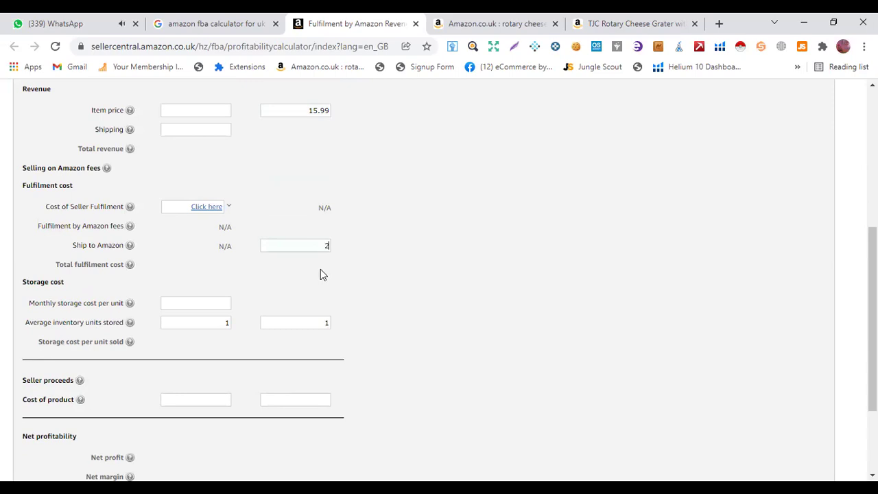
pyautogui.scroll(-2, 343, 371)
pyautogui.click(309, 271)
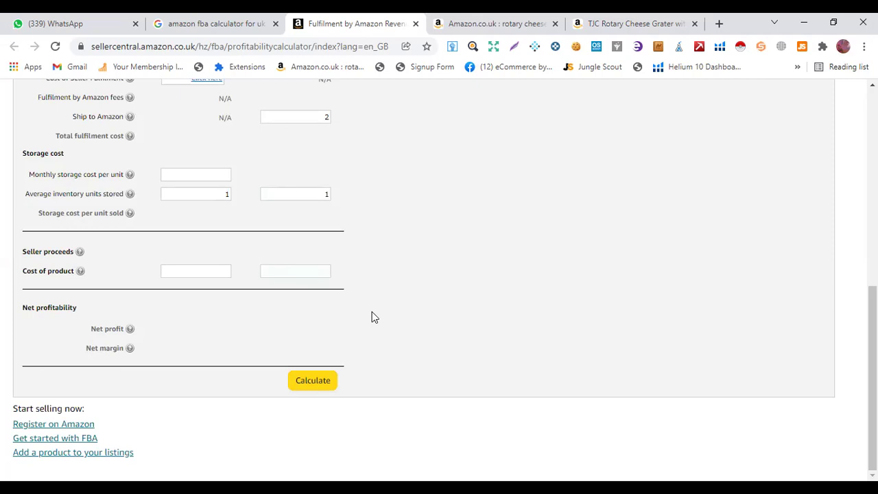
pyautogui.scroll(5, 379, 326)
pyautogui.scroll(-2, 384, 336)
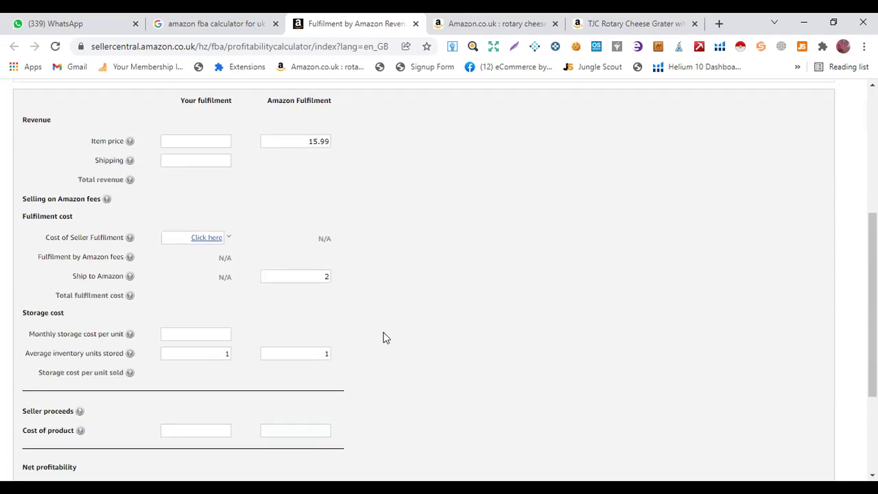
pyautogui.scroll(-2, 384, 336)
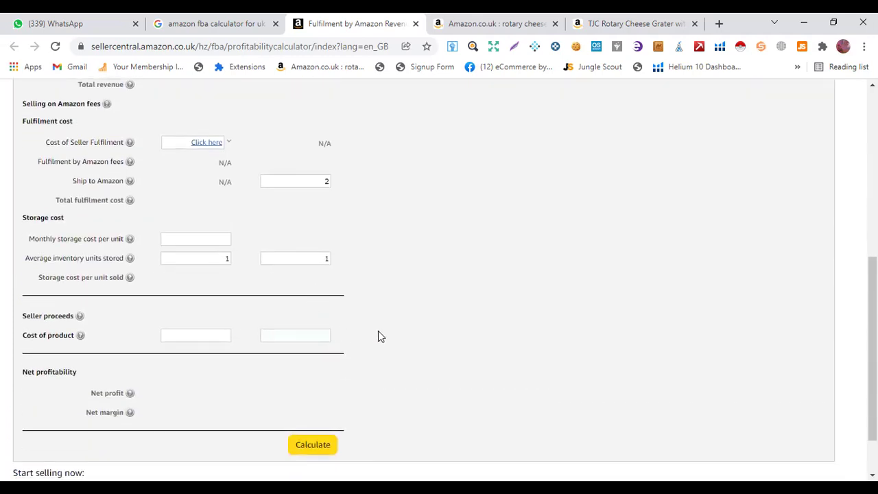
pyautogui.write('2')
# - Check the entered values, calculate the profitability, and review the fees, net profit and comparison chart
pyautogui.scroll(3, 398, 319)
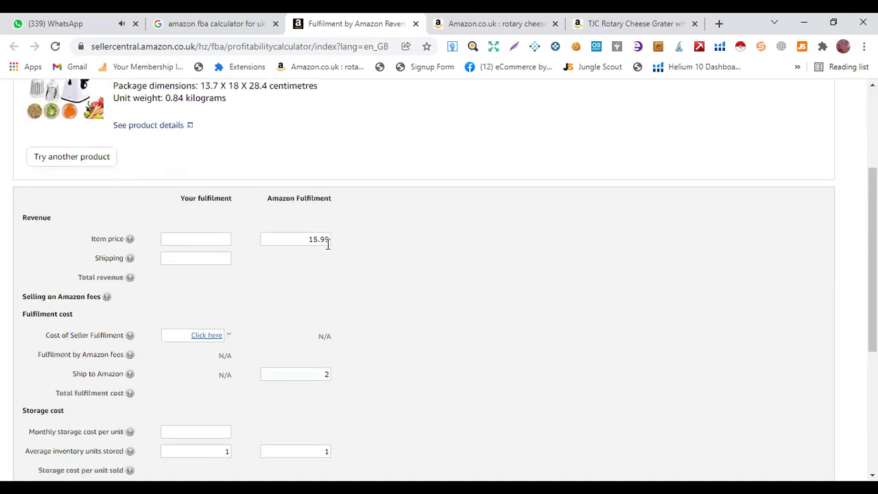
pyautogui.scroll(-3, 367, 312)
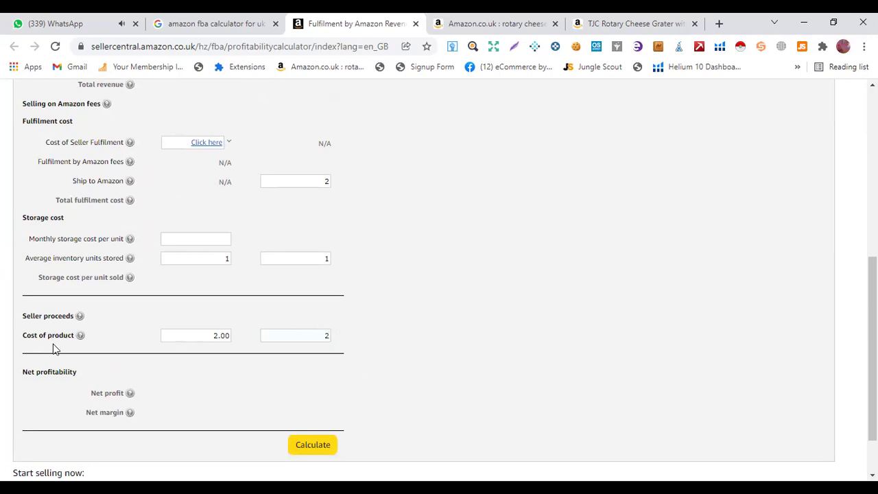
pyautogui.click(312, 446)
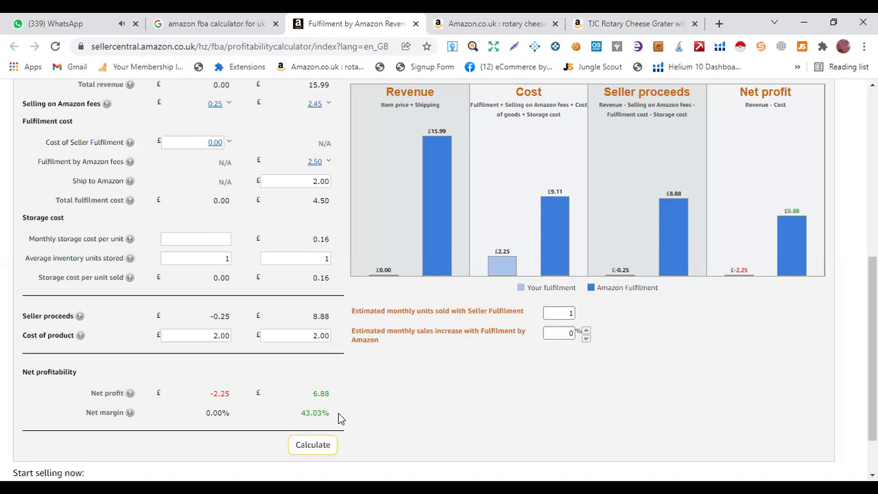
pyautogui.scroll(3, 480, 395)
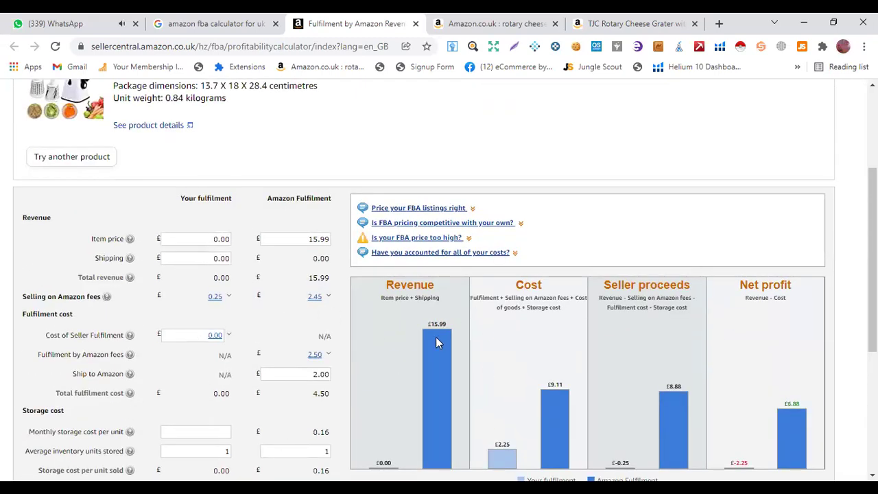
pyautogui.scroll(3, 437, 337)
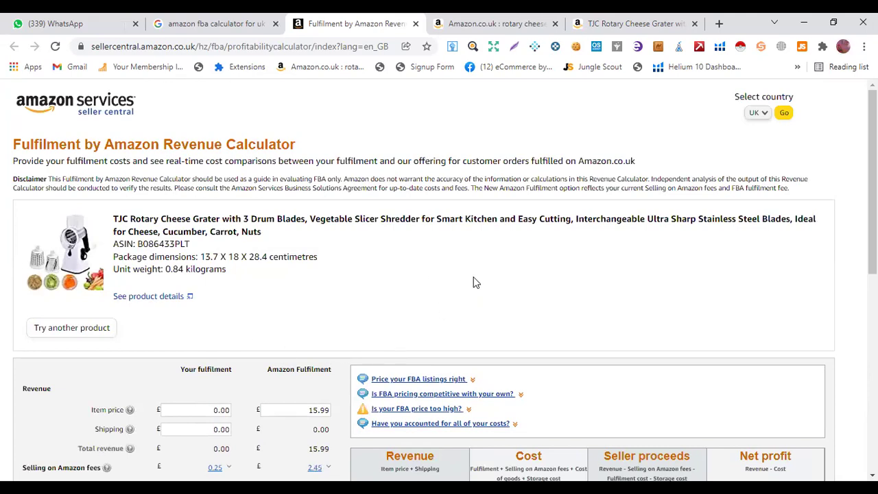
# - Revisit the Google result for the FBA calculator, the calculated product page and the cheese grater's Amazon listing
pyautogui.click(204, 18)
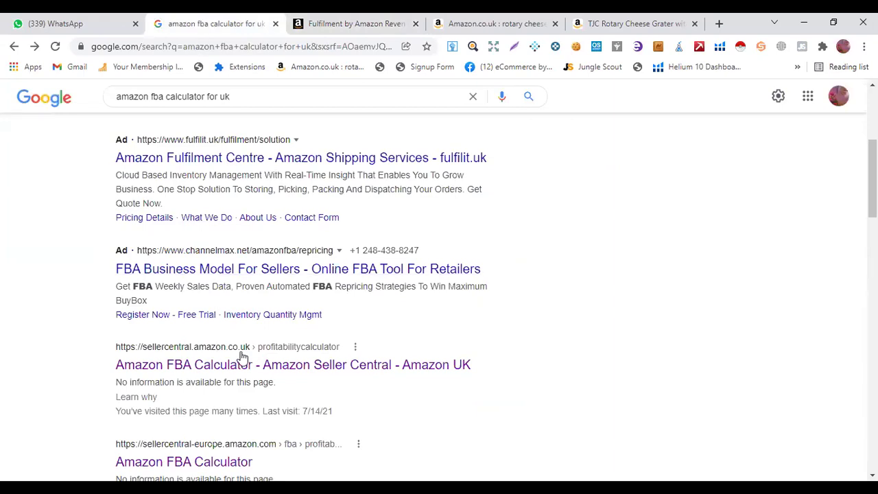
pyautogui.click(356, 23)
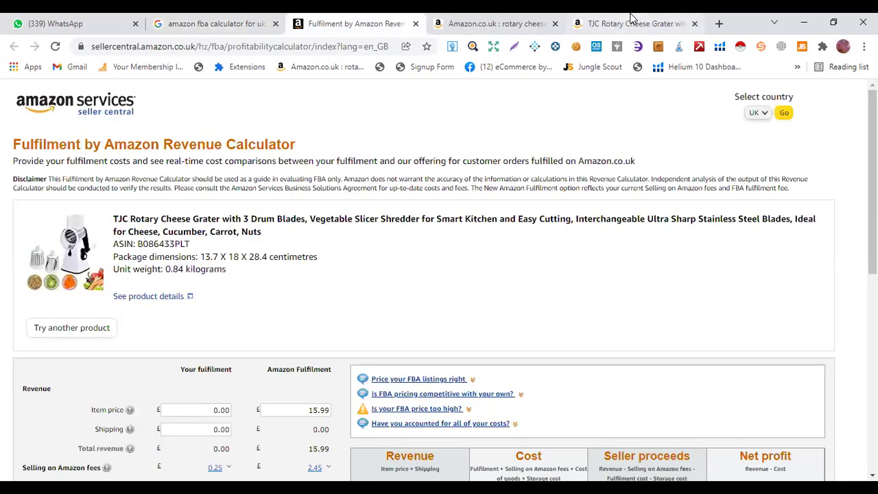
pyautogui.click(604, 23)
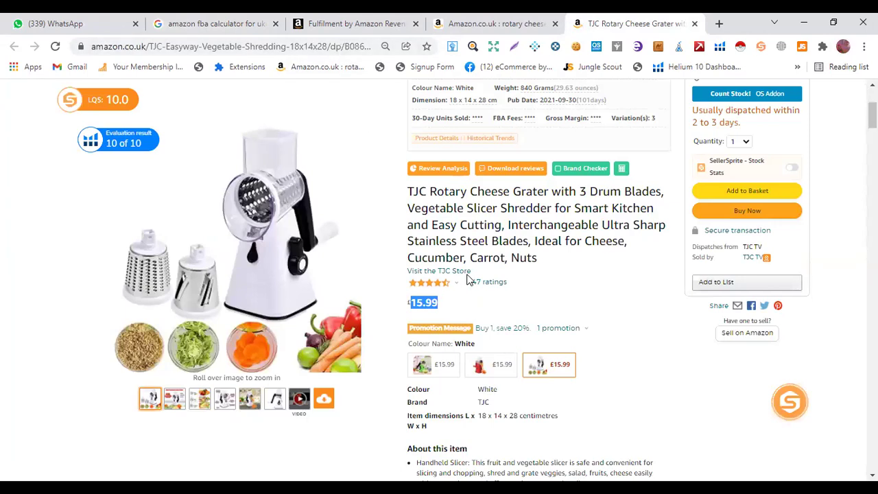
pyautogui.click(348, 25)
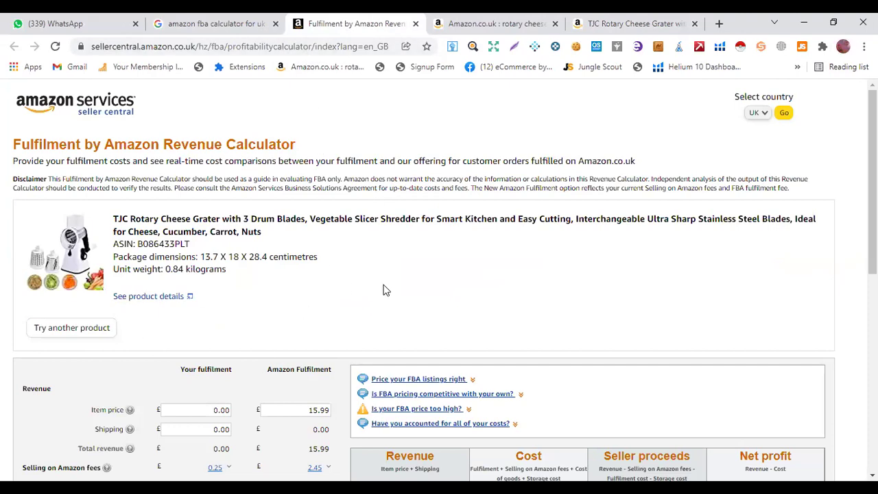
pyautogui.click(629, 23)
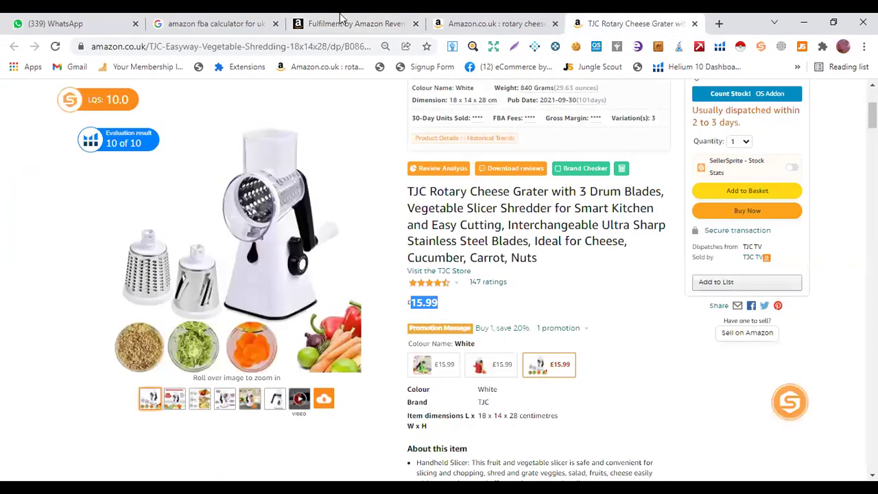
# - Return to the revenue calculator and review the grater's Amazon Fulfilment fees, storage cost, seller proceeds, net profit and net margin
pyautogui.click(340, 22)
pyautogui.scroll(-2, 182, 306)
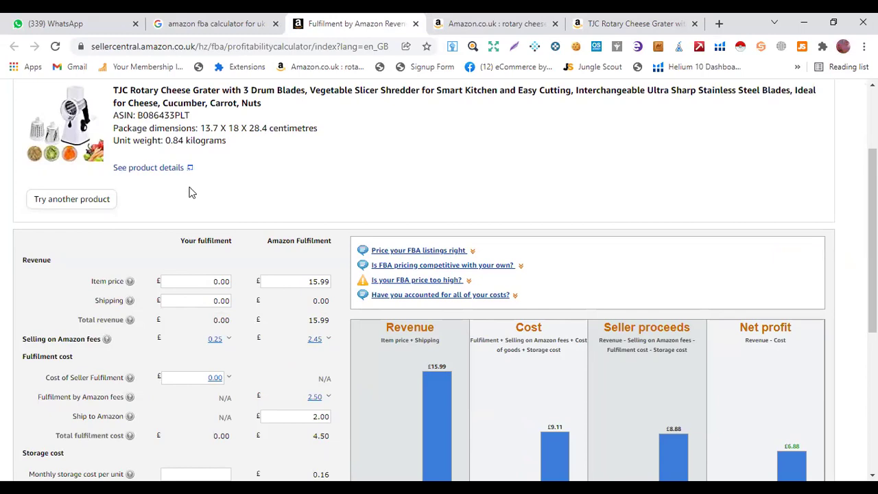
pyautogui.scroll(-2, 328, 210)
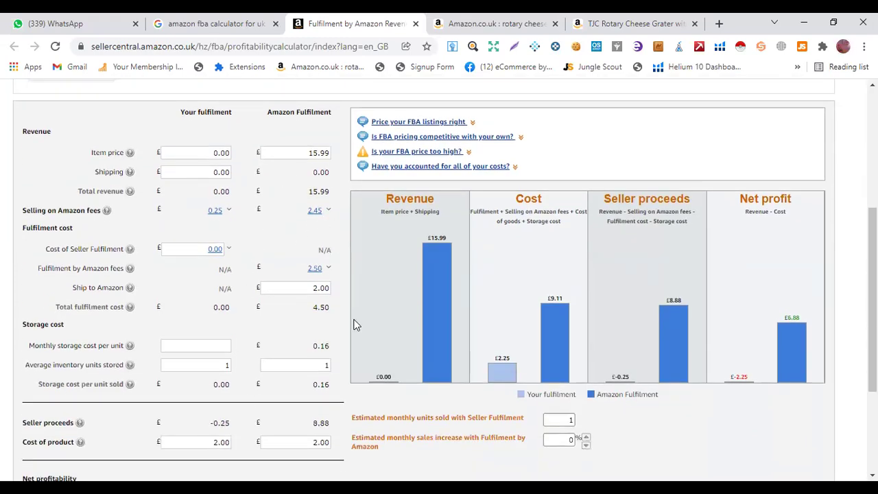
pyautogui.scroll(-3, 289, 295)
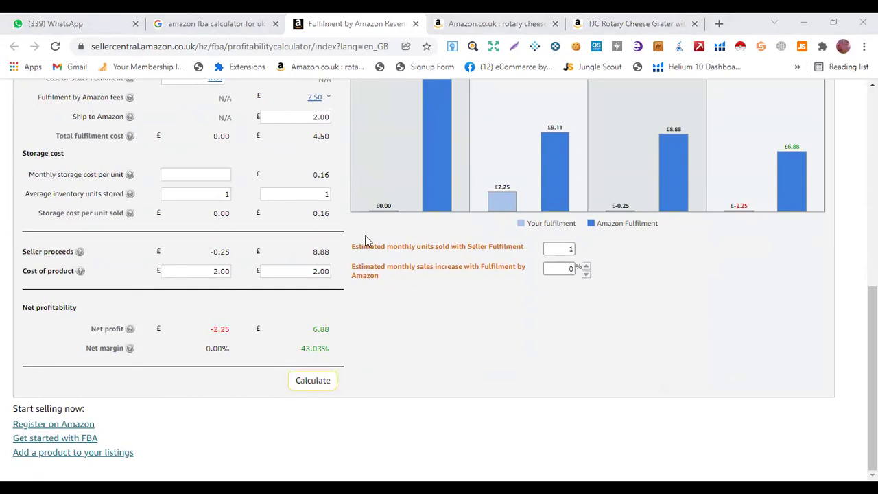
pyautogui.scroll(4, 330, 320)
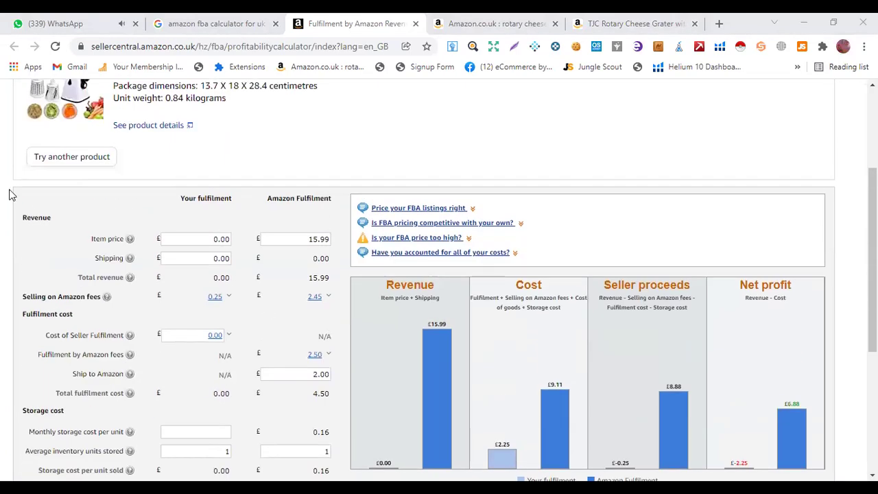
pyautogui.scroll(-2, 79, 244)
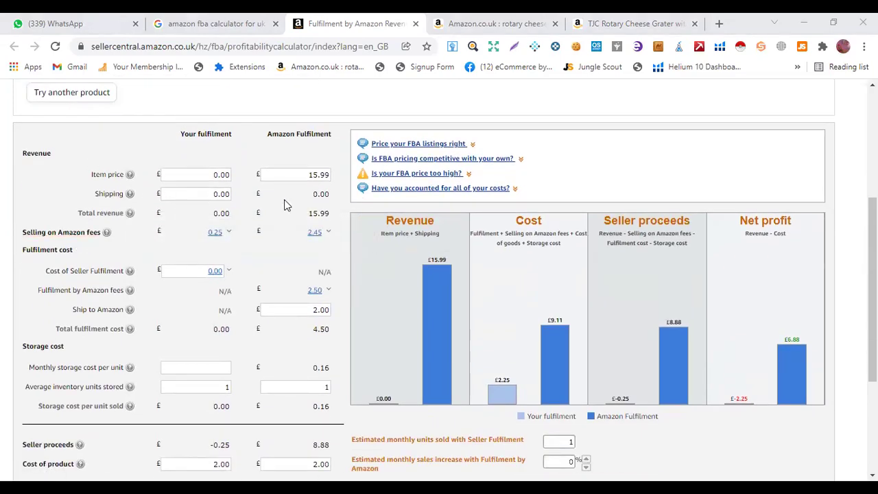
pyautogui.scroll(-1, 310, 420)
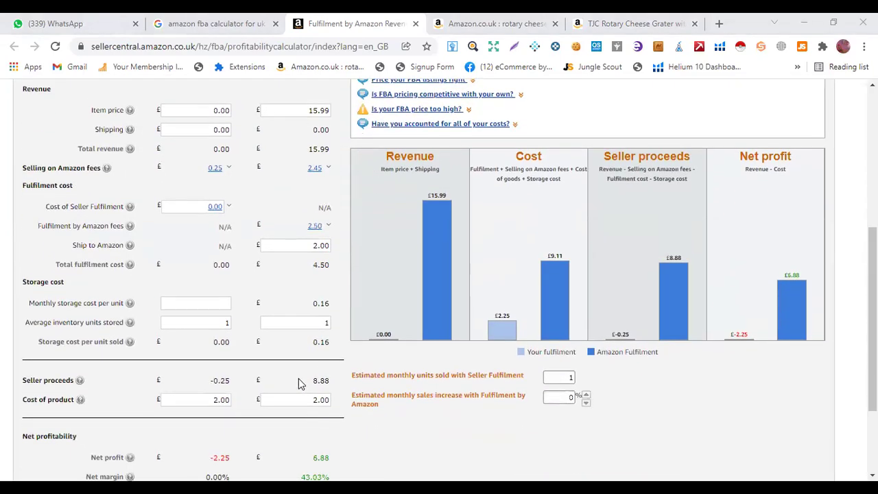